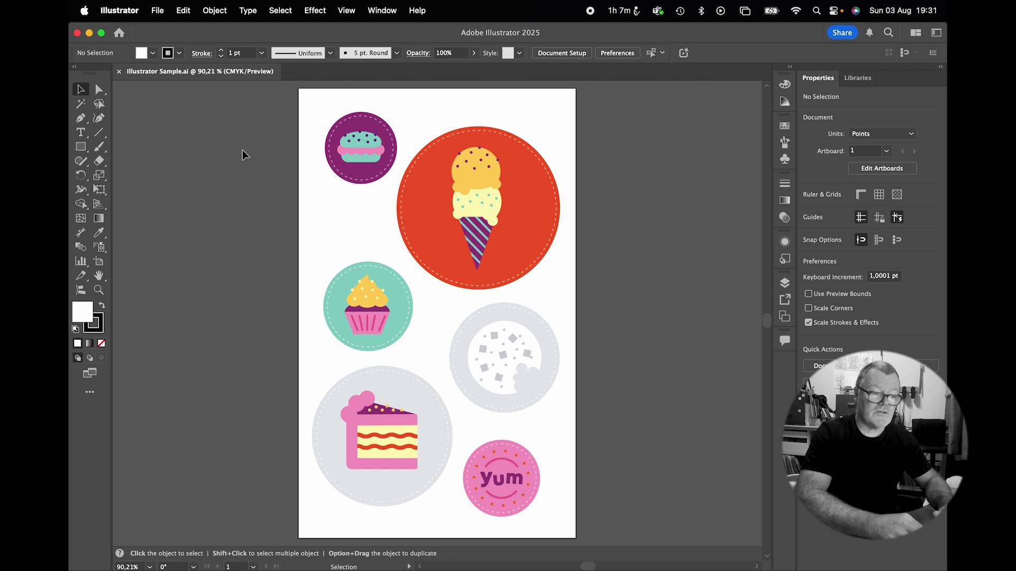
Step: Zoom in and out of the artwork around the upper-left area of the artboard
scroll(245, 144, up, 3)
scroll(244, 144, down, 2)
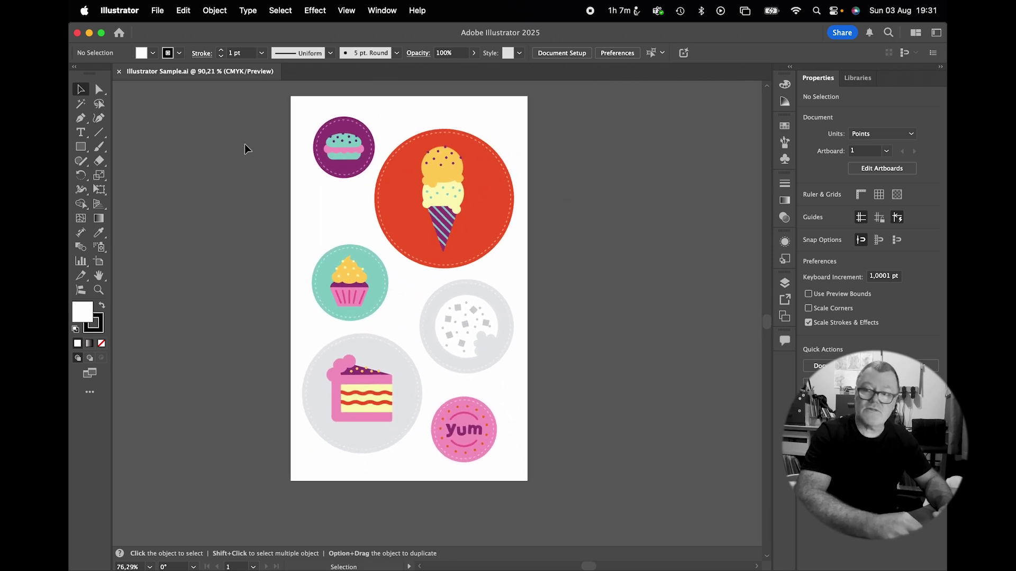
scroll(245, 143, up, 4)
scroll(244, 144, down, 3)
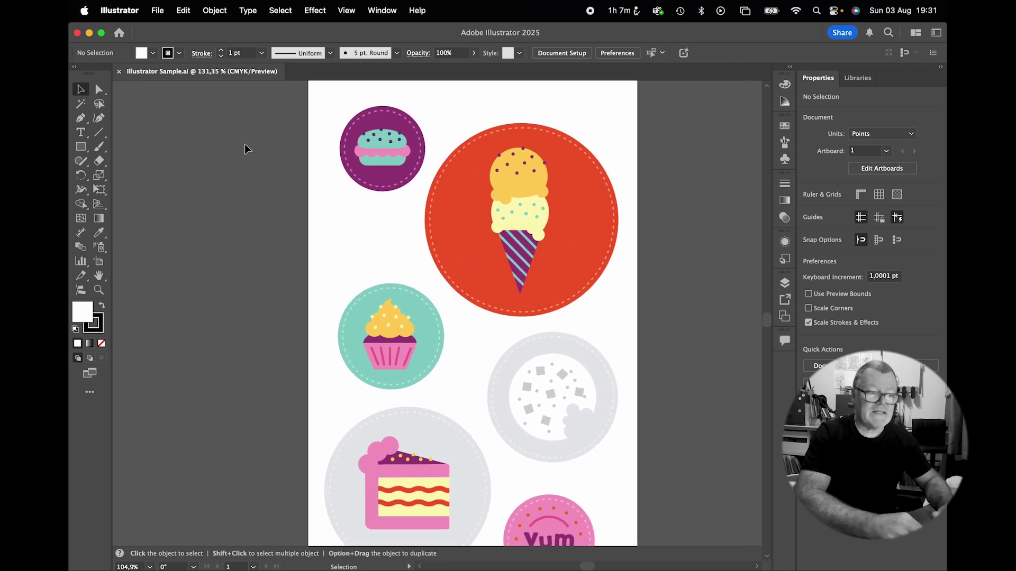
scroll(244, 143, up, 2)
scroll(245, 143, down, 1)
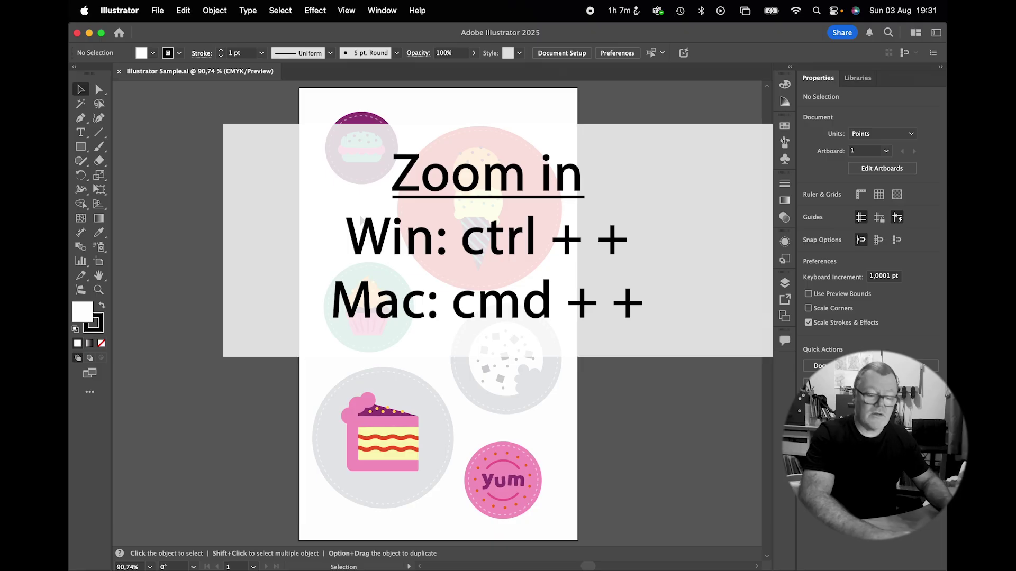
Step: Zoom in on the artwork in preset increments up to 400%
key(super+plus)
key(super+plus)
key(super+plus)
key(super+plus)
key(super+plus)
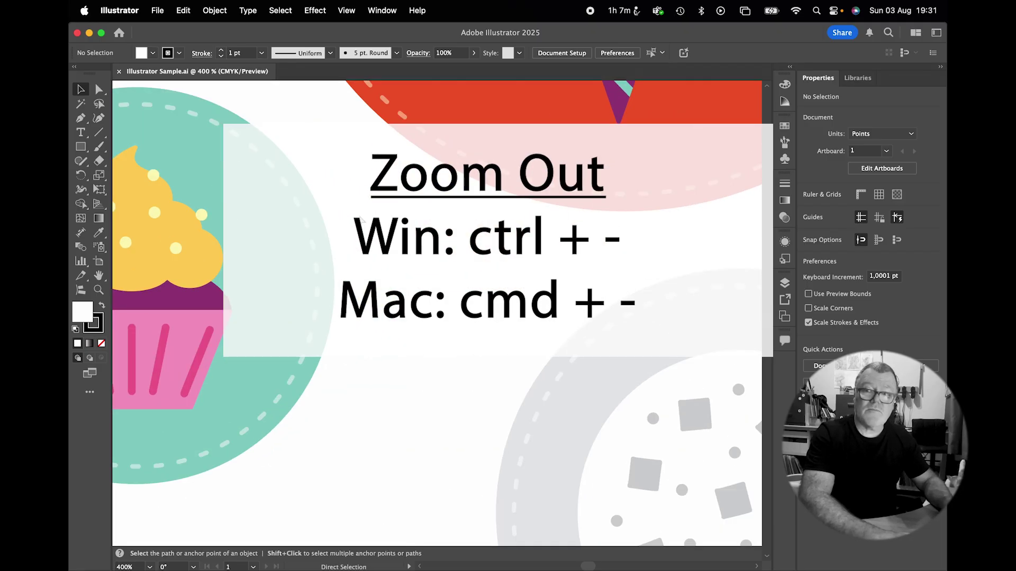
Step: Zoom out of the artwork in increments to 66.67%, and fit the whole artboard in the window
key(super+minus)
key(super+minus)
key(super+minus)
key(super+minus)
key(super+minus)
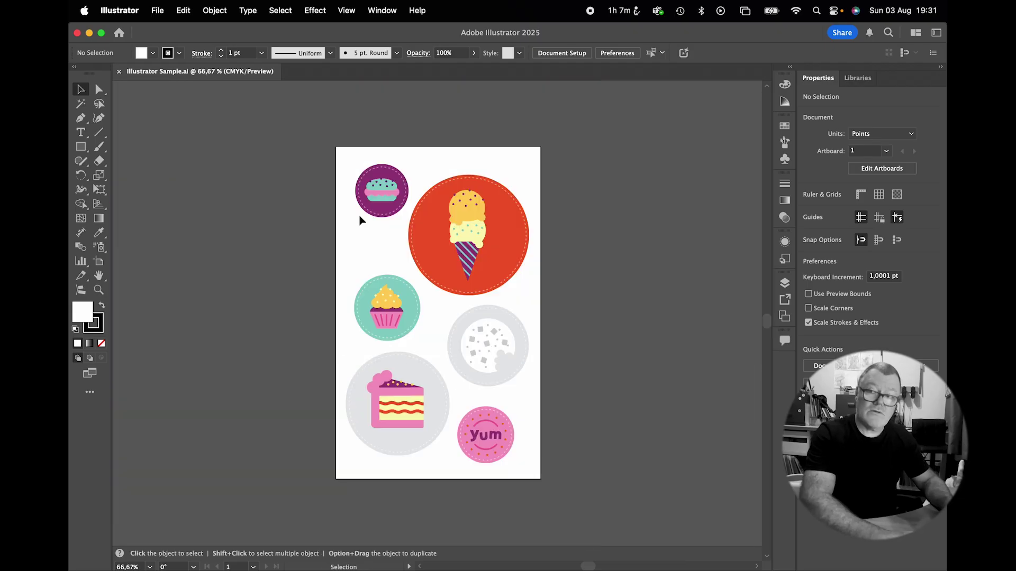
key(super+0)
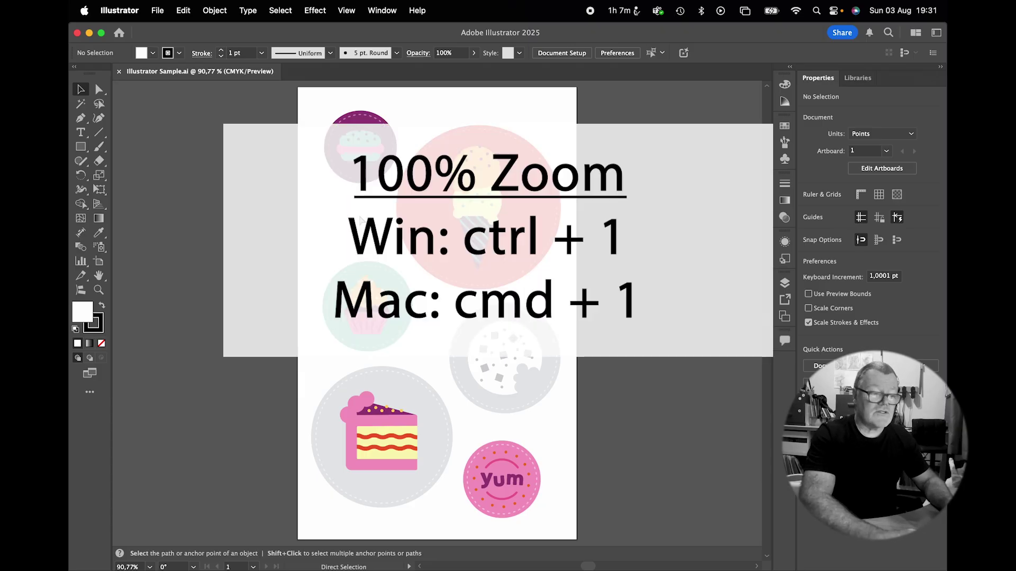
Step: View the artwork at 100% zoom and shift the view horizontally
key(super+1)
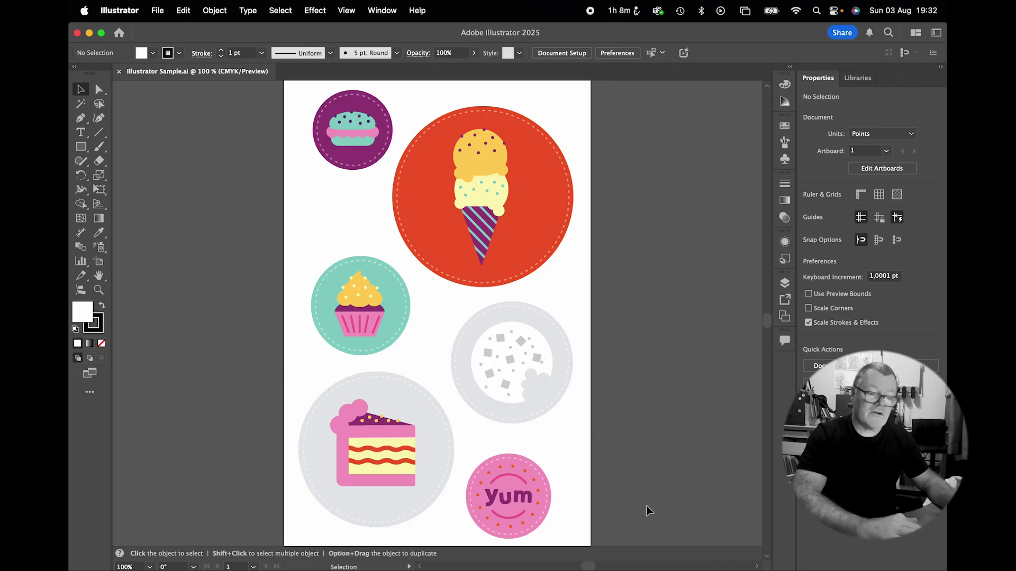
mouse_move(586, 567)
mouse_down()
mouse_move(614, 565)
mouse_move(569, 566)
mouse_move(584, 566)
mouse_up()
key(super+0)
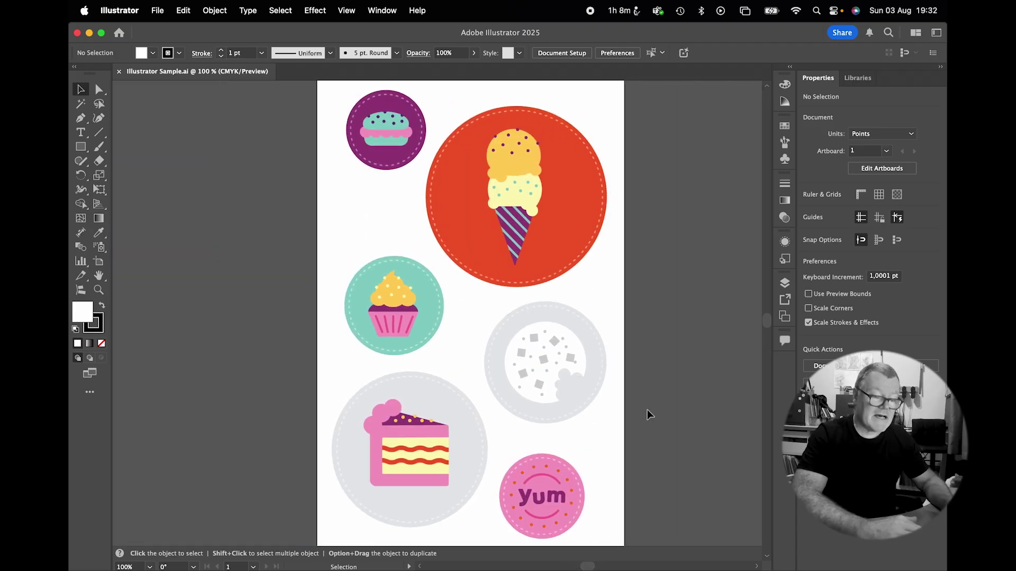
Step: Zoom out to 3.13% to see the surrounding canvas, and fit the artboard back in the window
key(super+minus)
key(super+minus)
key(super+minus)
key(super+minus)
key(super+minus)
key(super+minus)
key(super+minus)
key(super+minus)
key(super+minus)
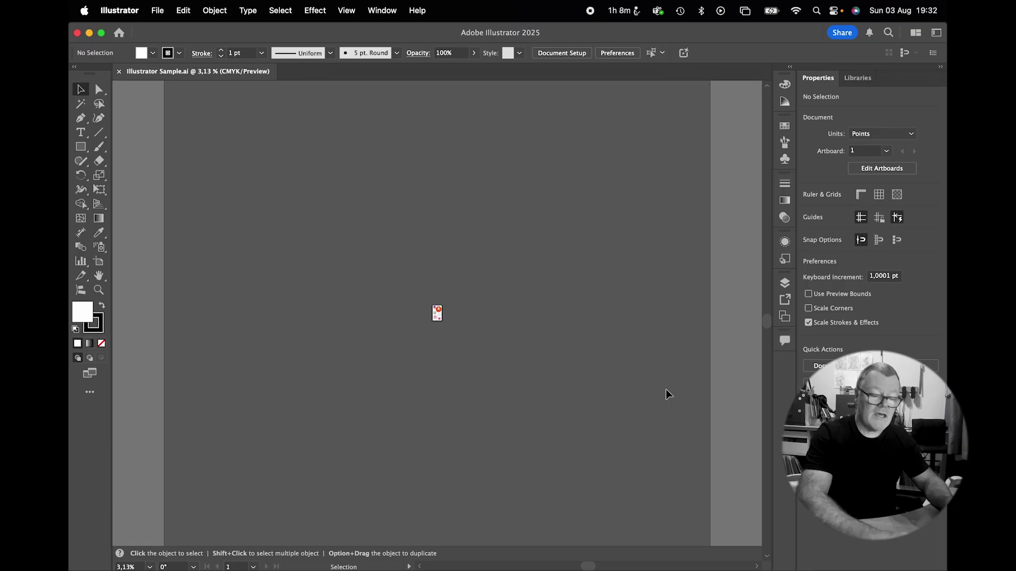
key(super+0)
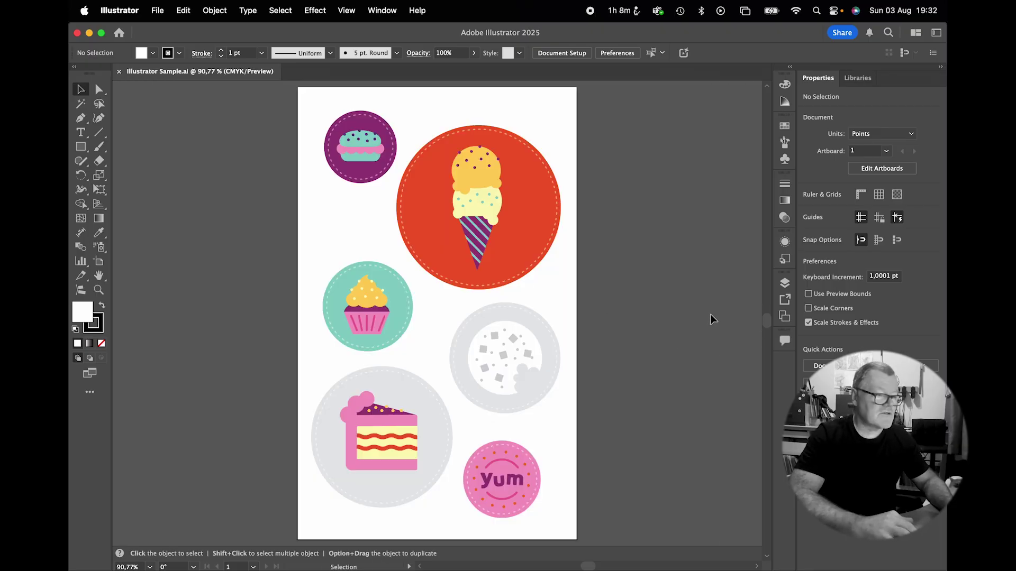
Step: Enlarge the cupcake area to 136.63% with the Zoom tool and pan the canvas slightly with the Hand tool
click(98, 291)
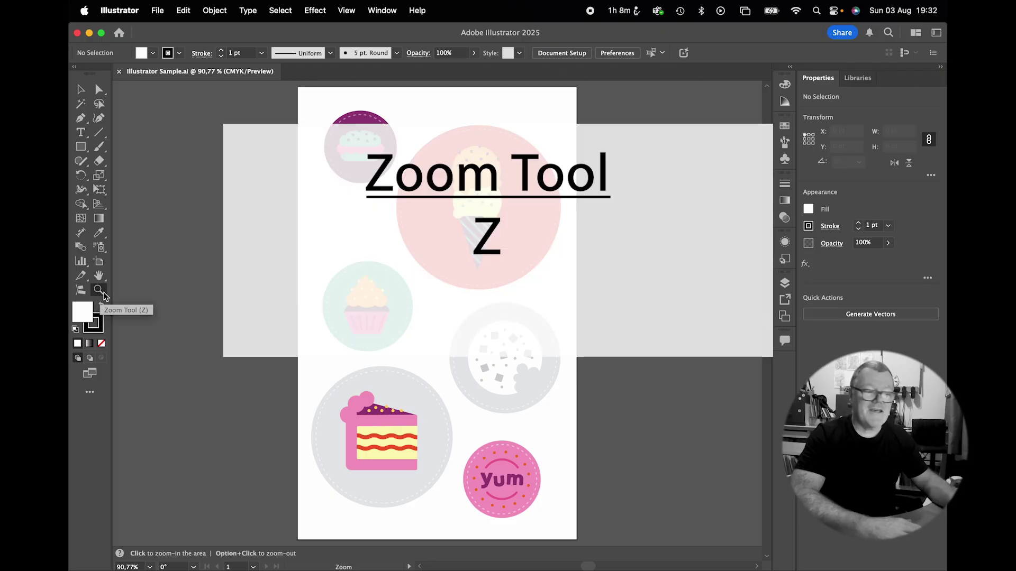
drag(324, 242, 389, 283)
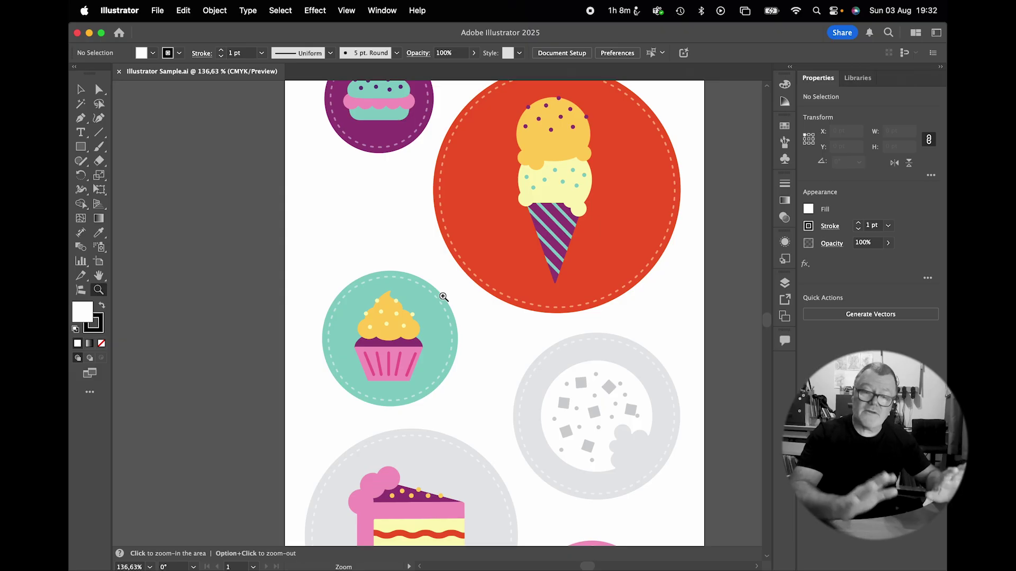
click(99, 275)
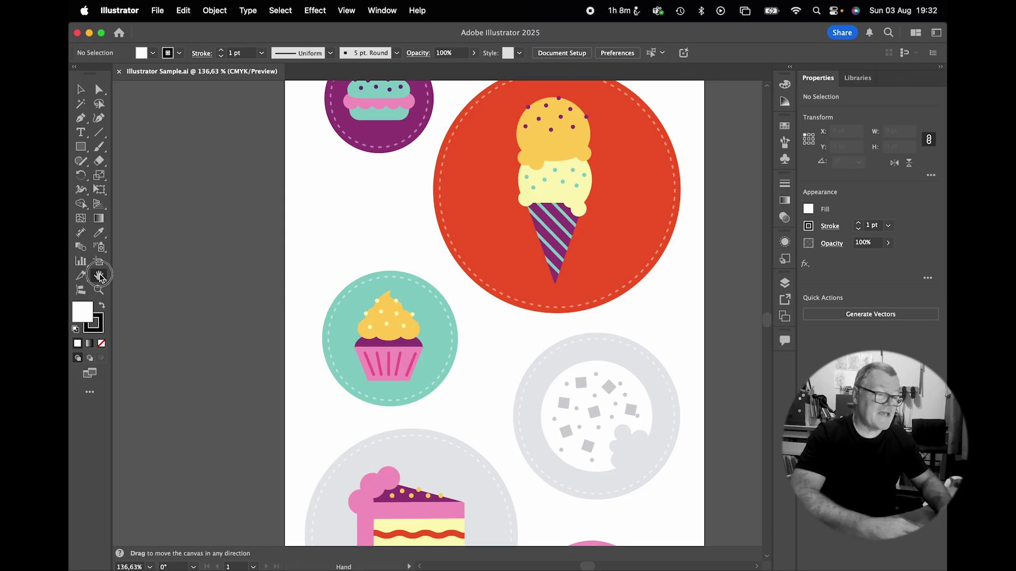
drag(418, 293, 403, 252)
click(80, 89)
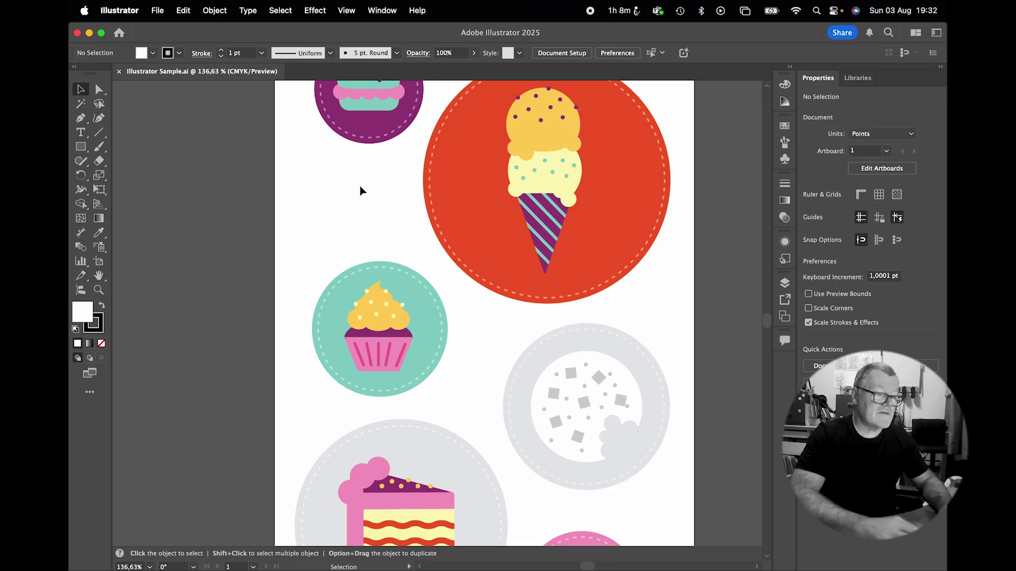
Step: Pan the canvas up and left with the temporary Hand tool, and fit the whole artboard in the window again
key(space)
drag(354, 287, 300, 253)
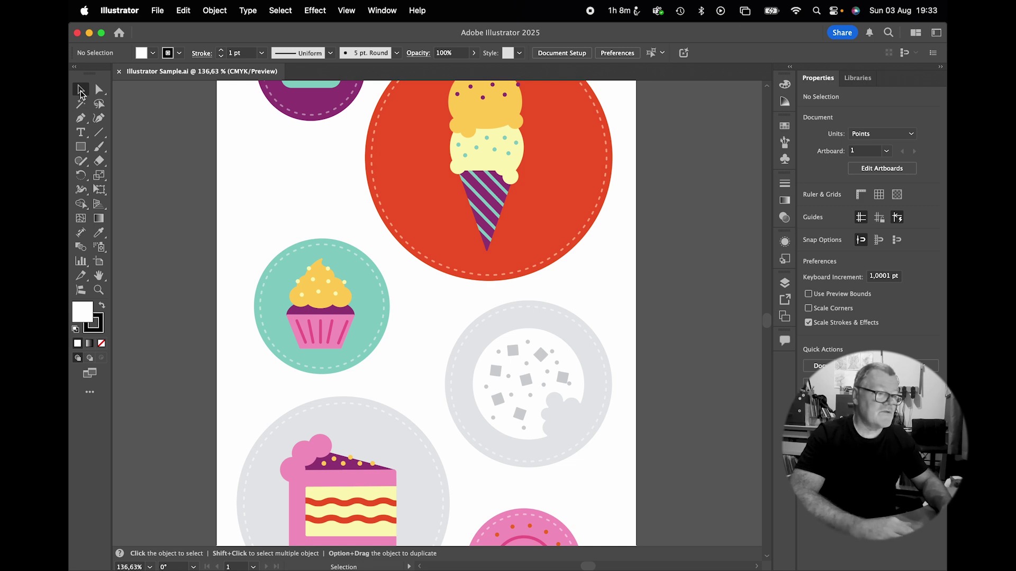
key(h)
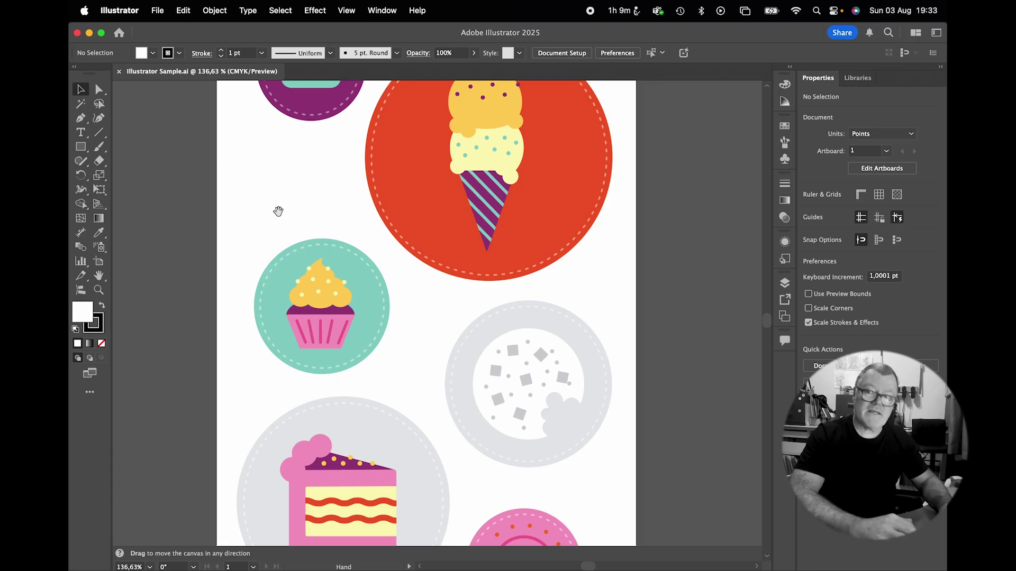
key(v)
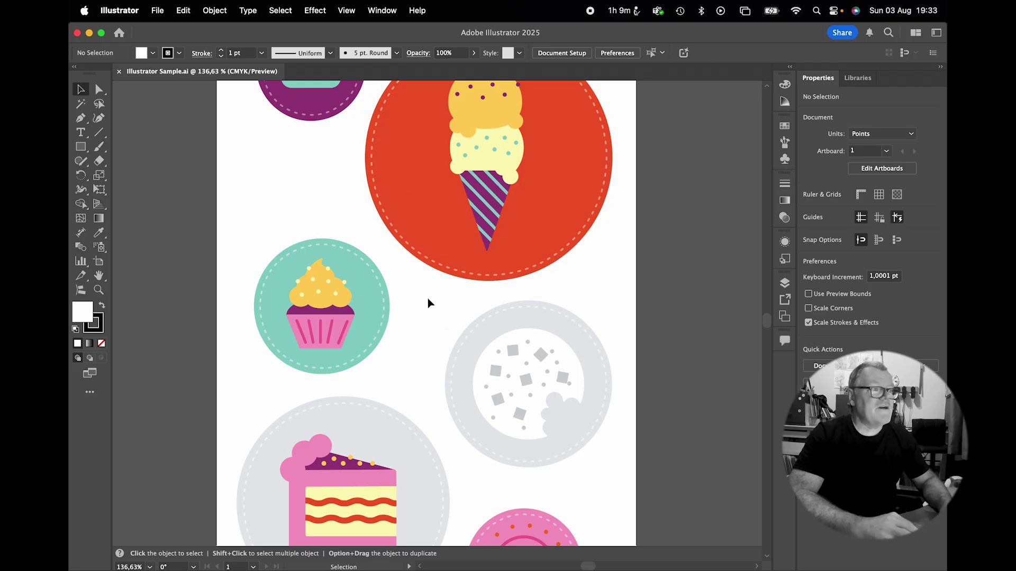
key(super+0)
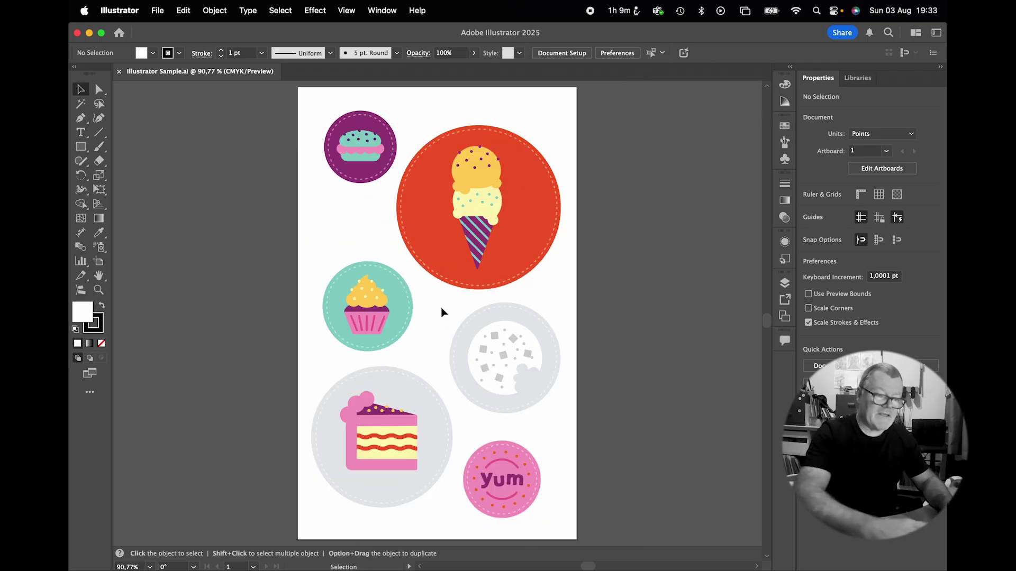
Step: Show the Navigator, enlarge it, and place it over the right part of the artwork
click(382, 10)
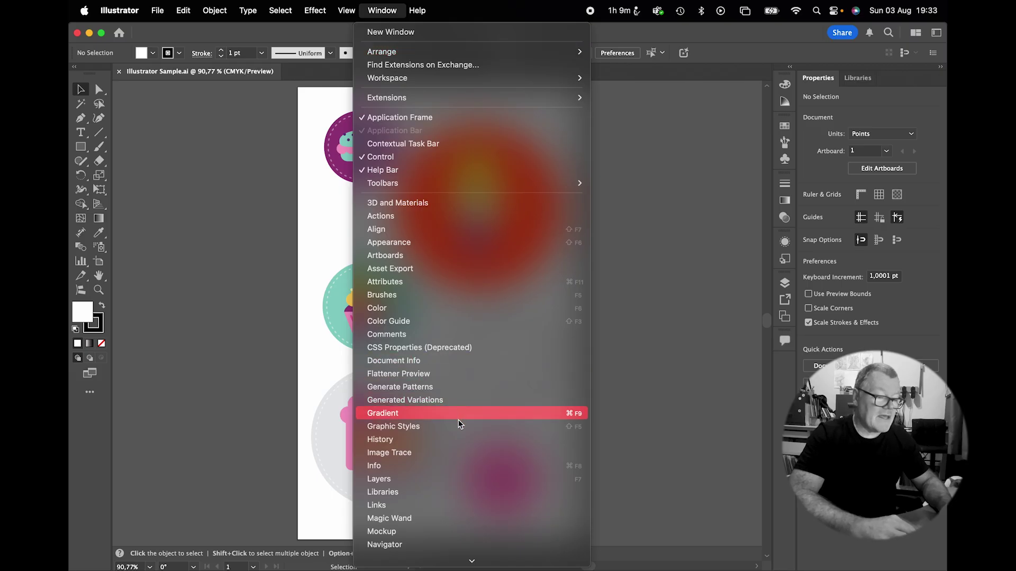
click(454, 548)
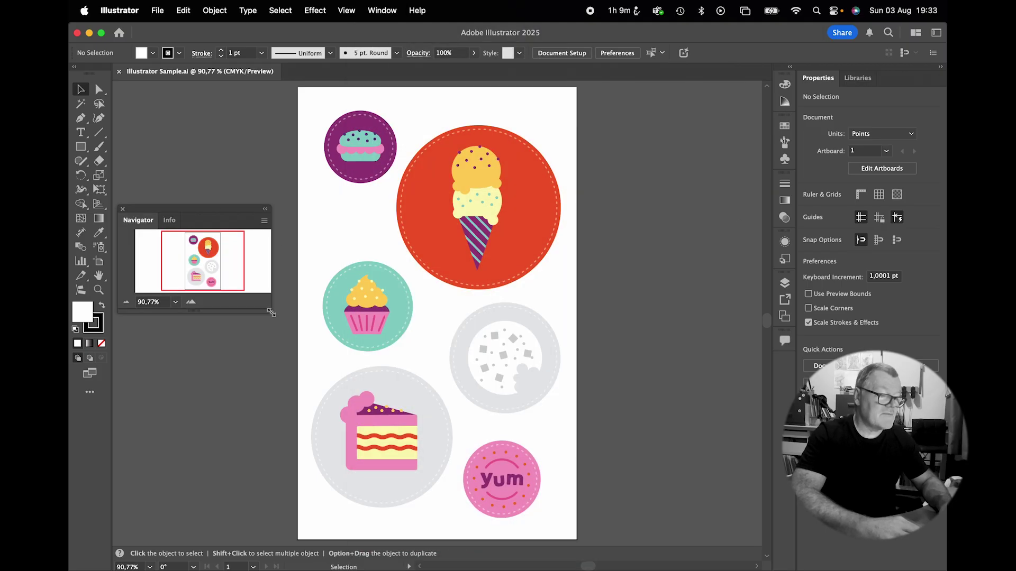
drag(267, 312, 435, 468)
drag(307, 217, 665, 139)
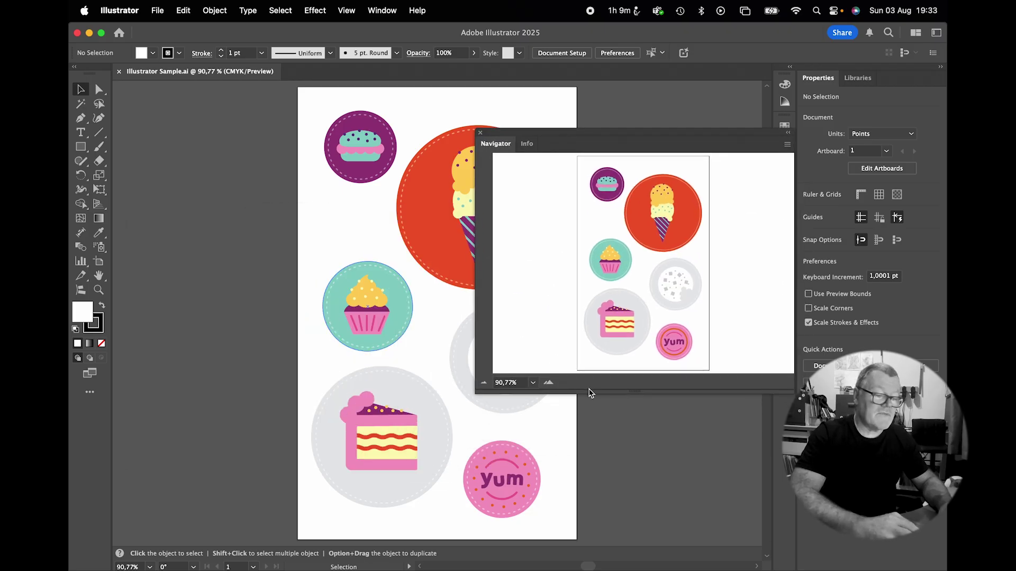
drag(574, 393, 573, 435)
Step: Zoom in on the artwork through the Navigator in increments past 200%, and back out to 100%
click(548, 425)
click(549, 426)
click(548, 425)
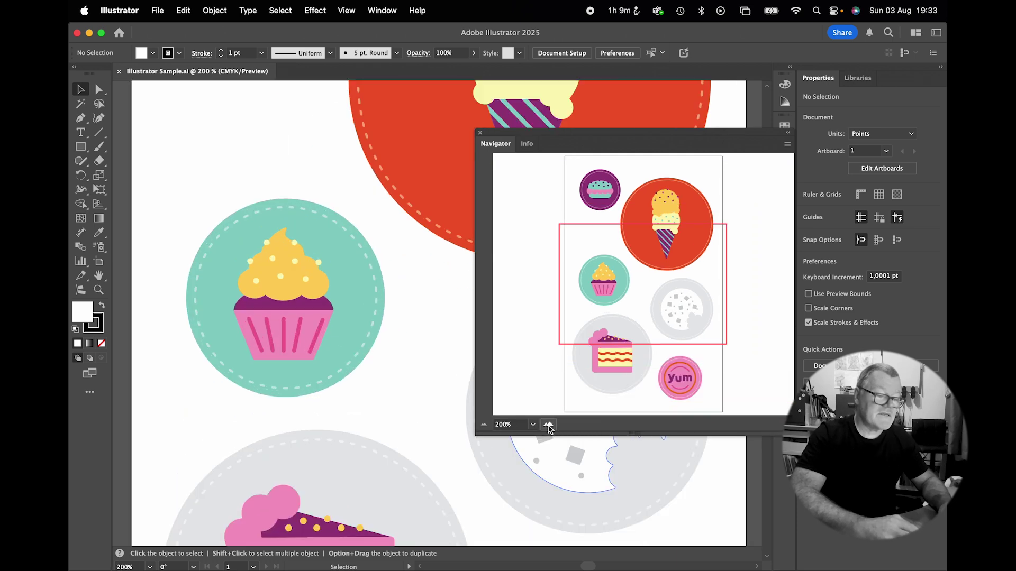
click(548, 426)
click(548, 425)
click(483, 425)
click(483, 425)
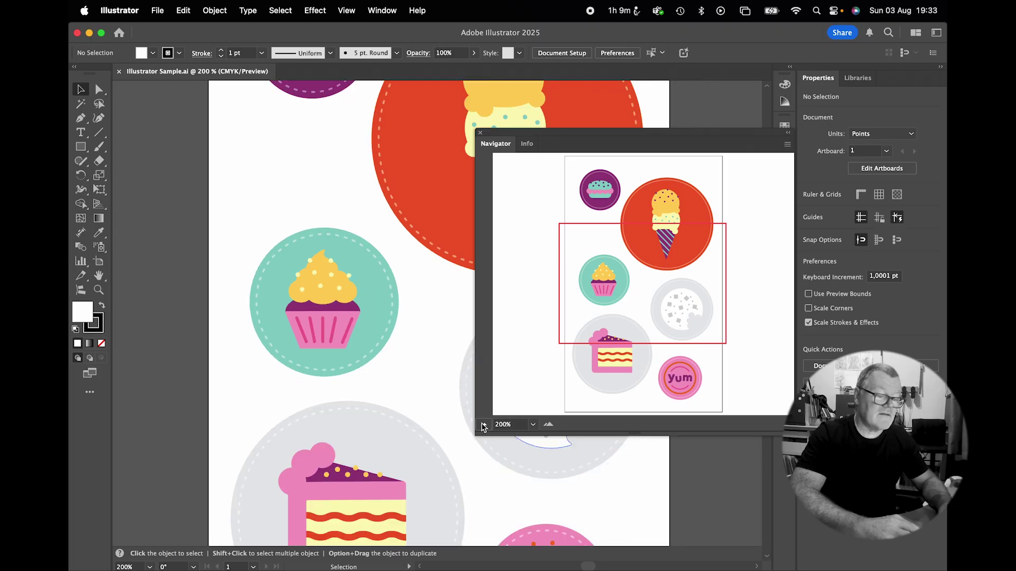
click(483, 425)
click(483, 425)
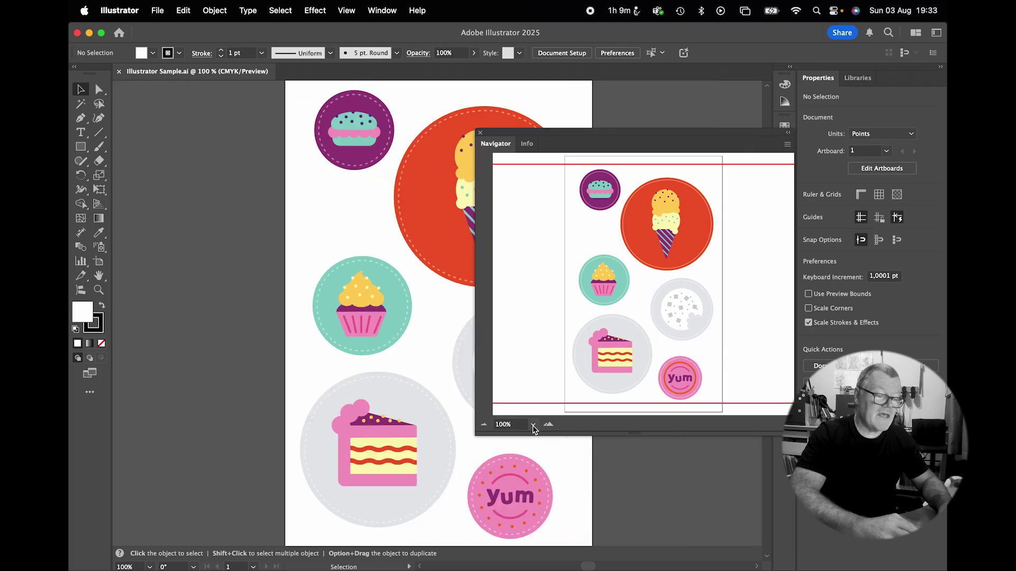
Step: Zoom to 400% in the Navigator, move its view frame between the cupcake and the cookie, and close the Navigator
click(548, 425)
click(548, 424)
click(548, 424)
click(548, 424)
drag(629, 321, 643, 290)
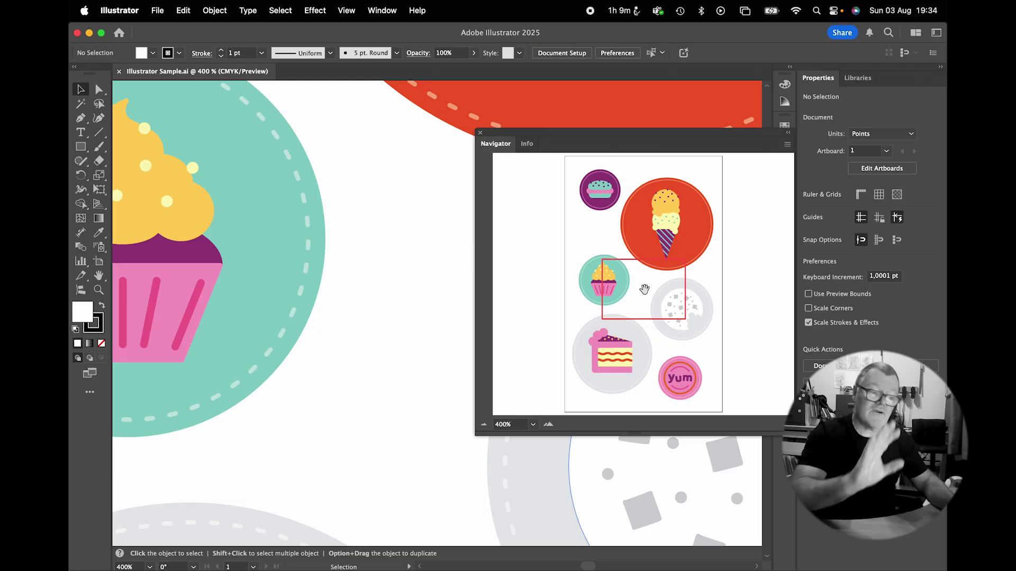
click(480, 133)
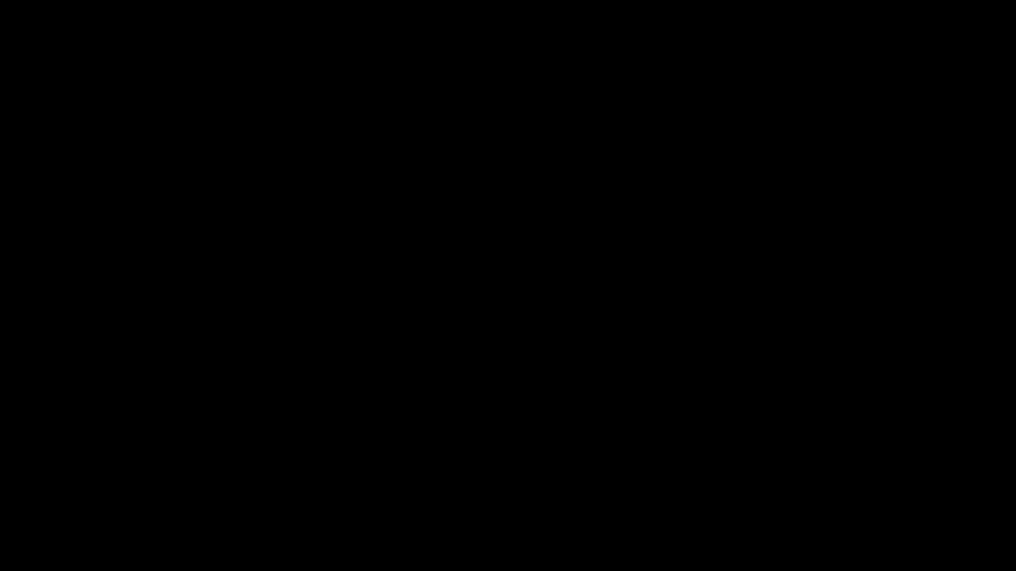